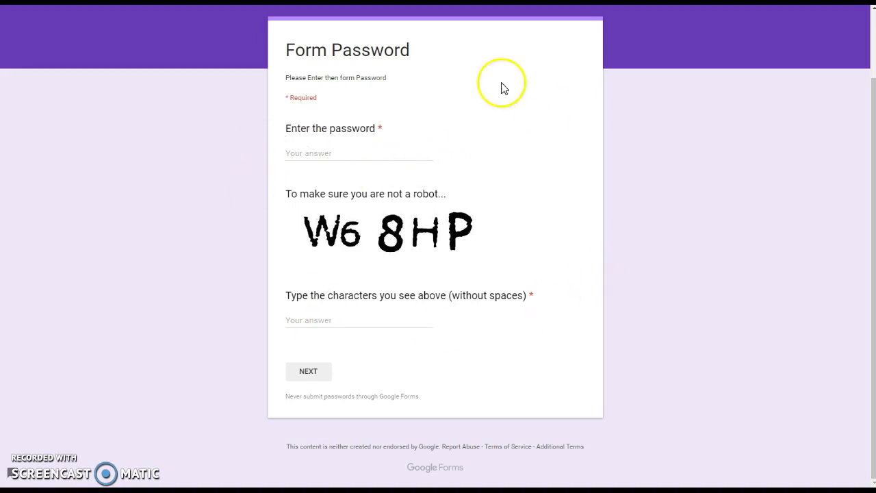
Type the full correct password into the Form Password answer field to clear the 'Must match pattern' error
click(318, 155)
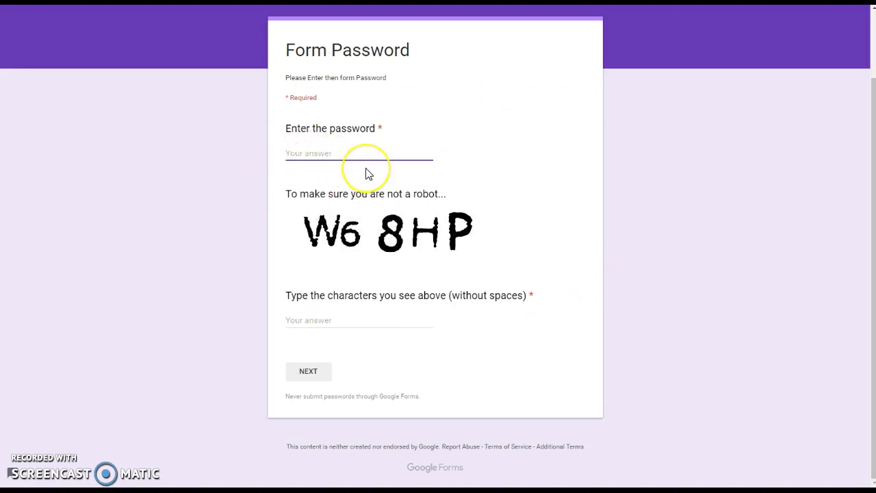
text(123)
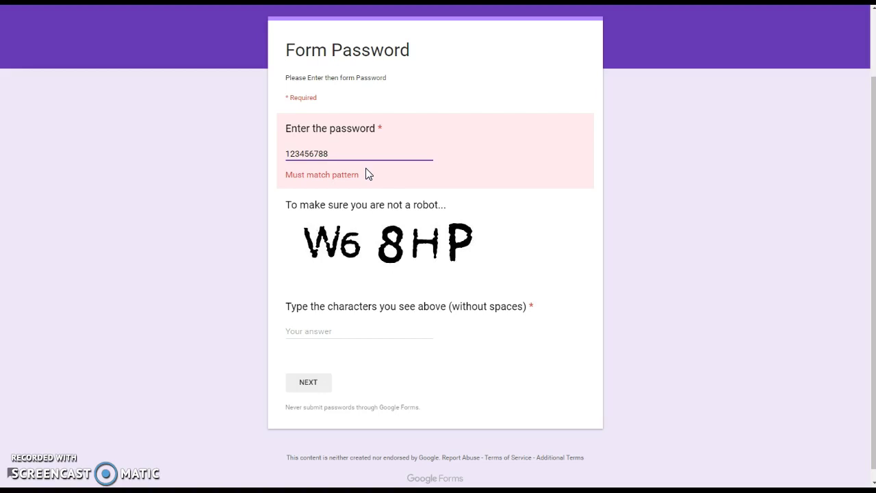
text(456789)
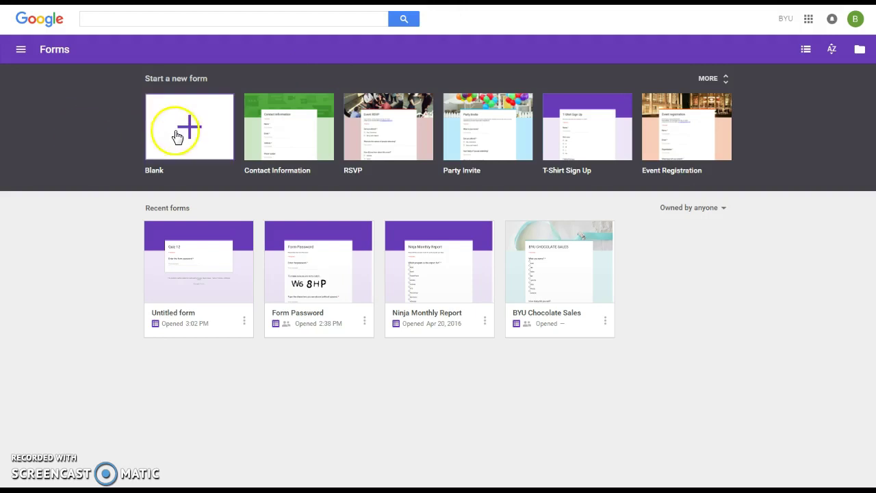
Create a blank form and change its title from 'Untitled form' to 'Quiz 12'
click(186, 130)
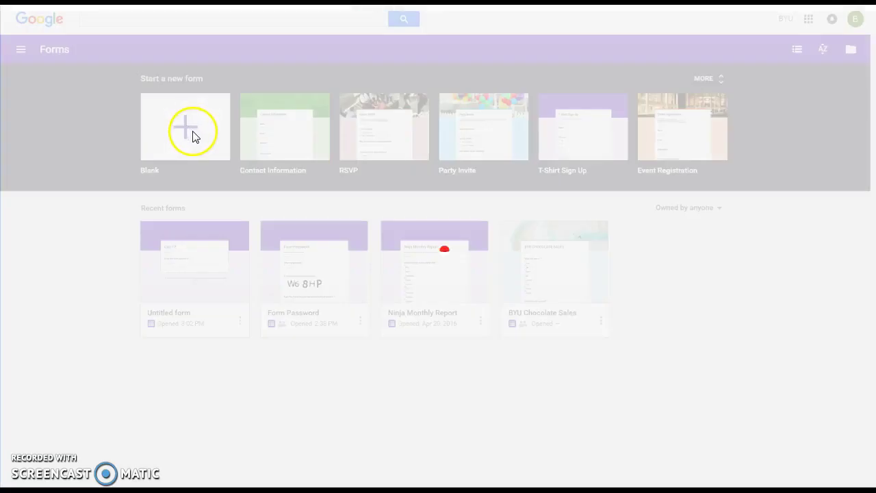
click(356, 129)
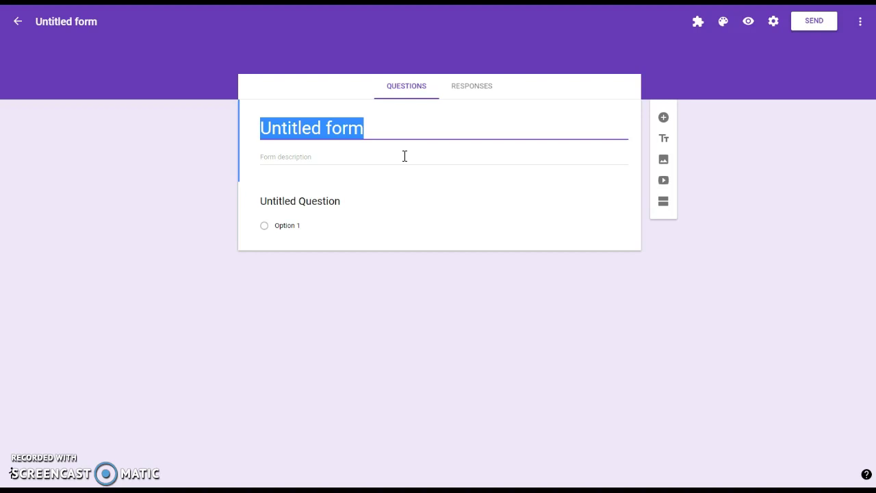
text(Quiz 12)
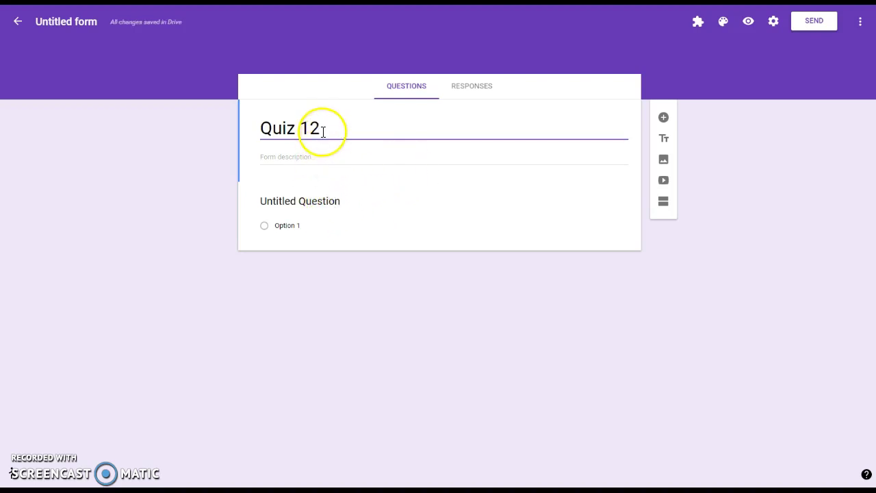
Title the first question 'Password' and set its type to Short answer
click(316, 199)
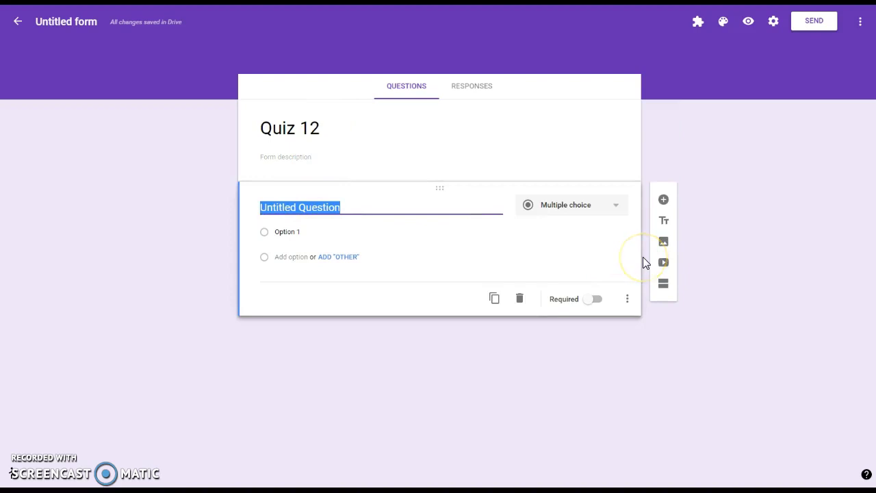
text(Pass)
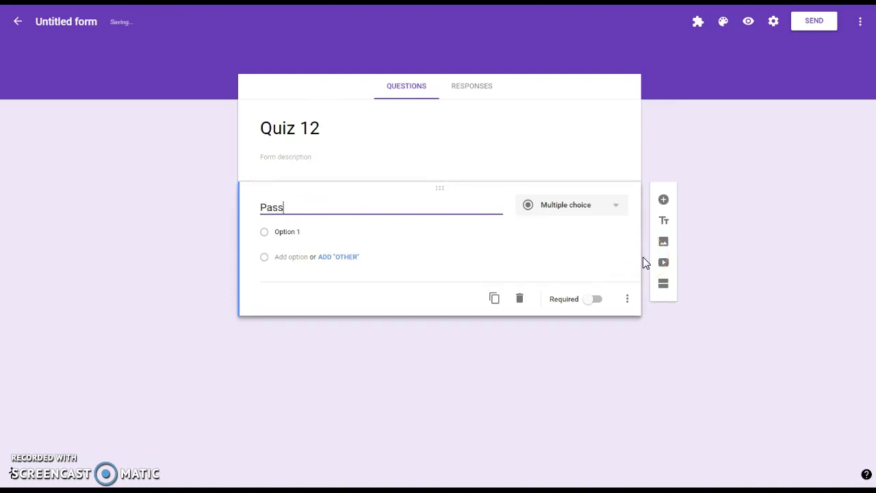
text(word)
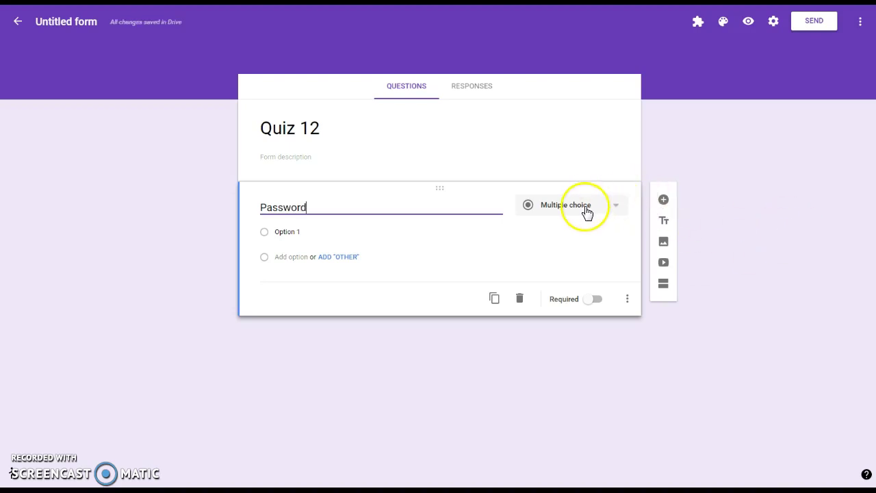
click(617, 209)
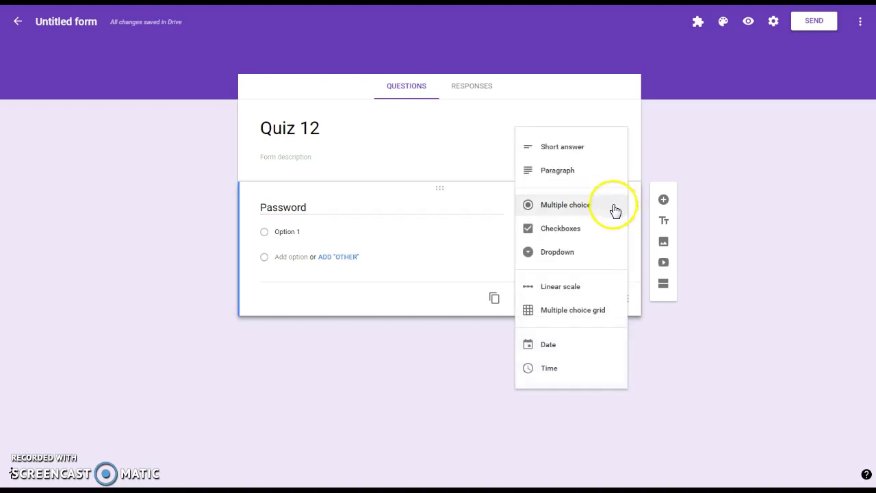
click(568, 149)
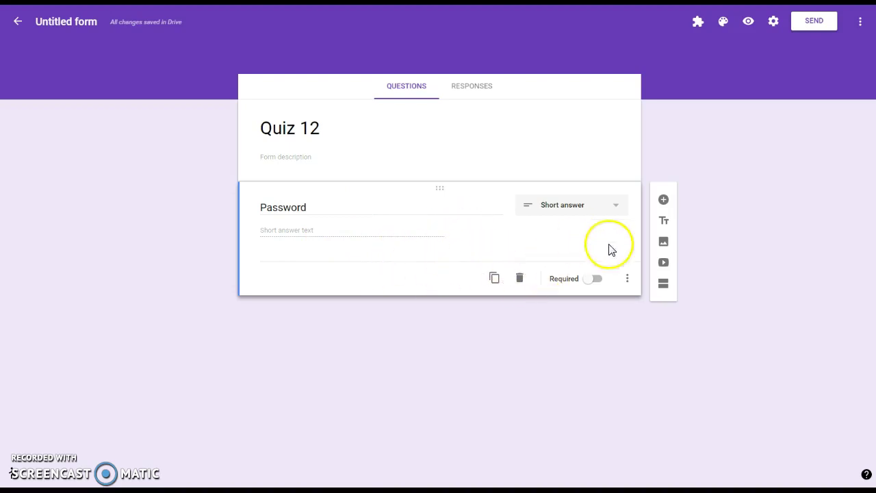
Add Regular expression data validation set to Matches, with the password as the pattern
click(627, 279)
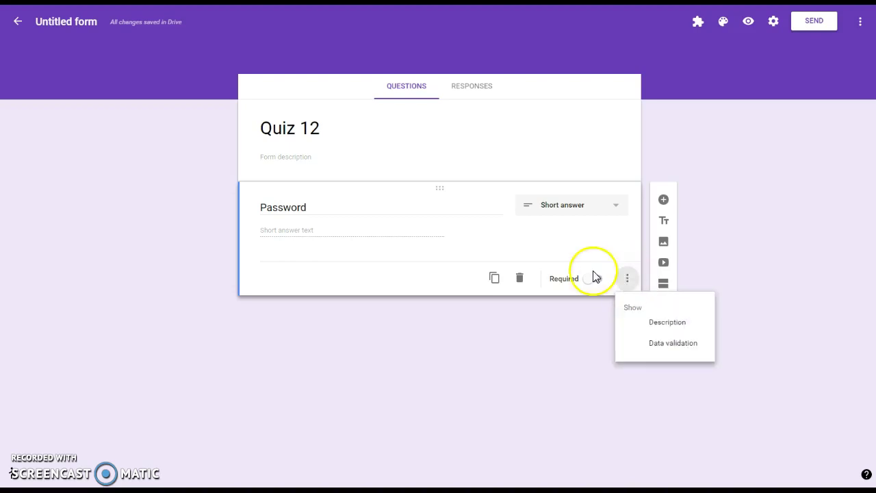
click(670, 344)
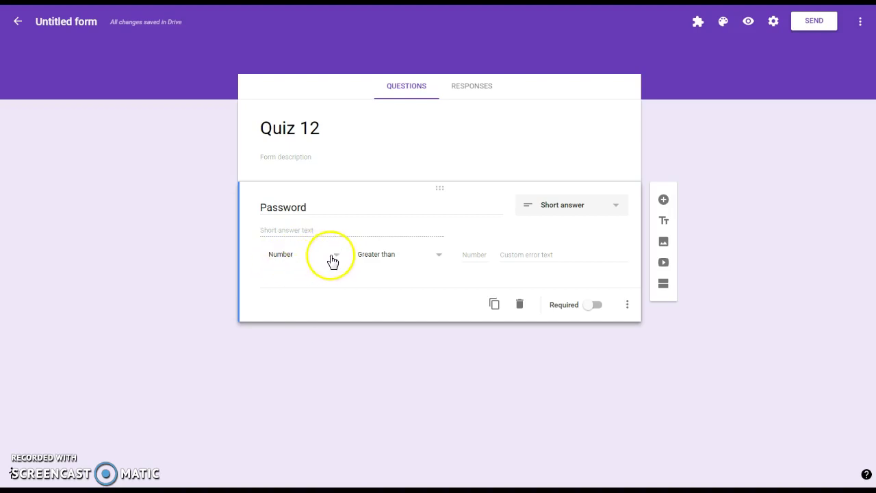
click(337, 257)
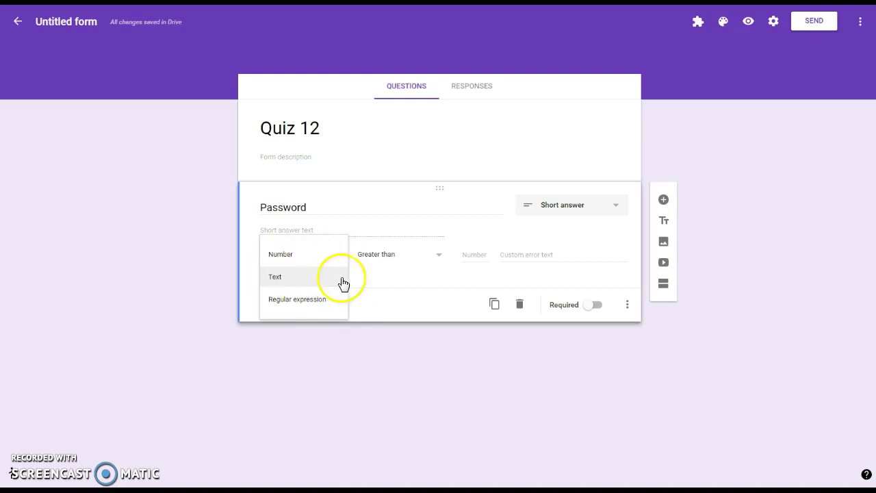
click(293, 304)
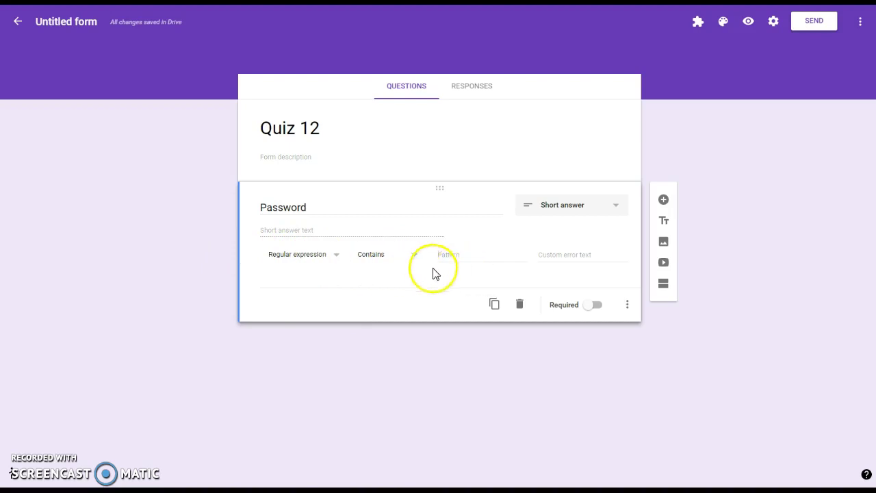
click(414, 262)
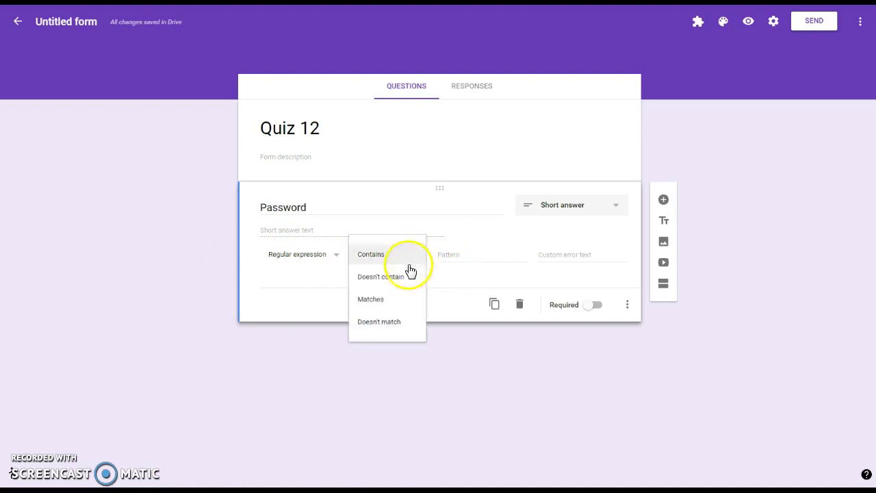
click(372, 301)
click(473, 260)
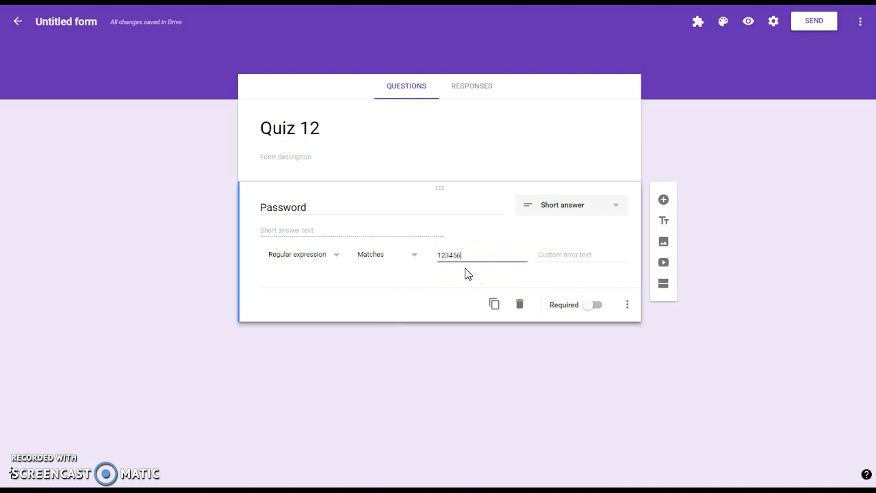
mouse_move(463, 270)
mouse_down()
mouse_move(448, 272)
mouse_move(454, 279)
mouse_move(295, 262)
mouse_up()
Set the custom error text to 'Incorrect Password' and turn on Required for the question
click(585, 255)
text(Incorrec)
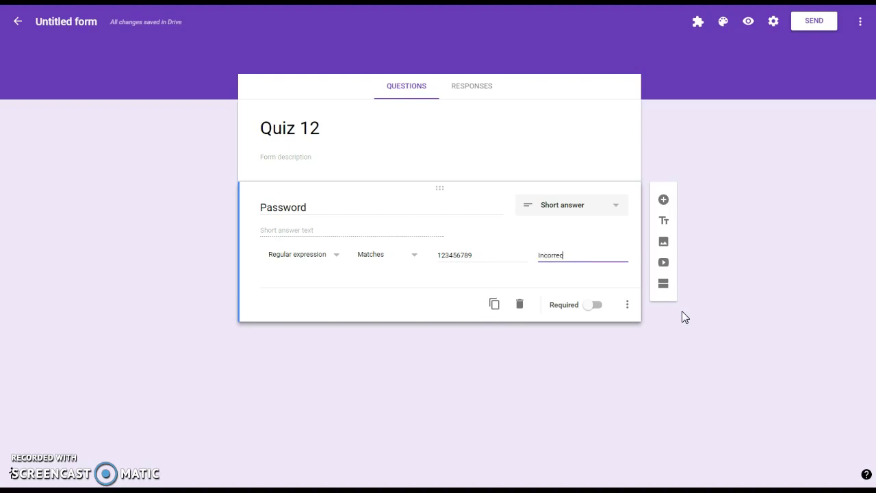
text(t Passwo)
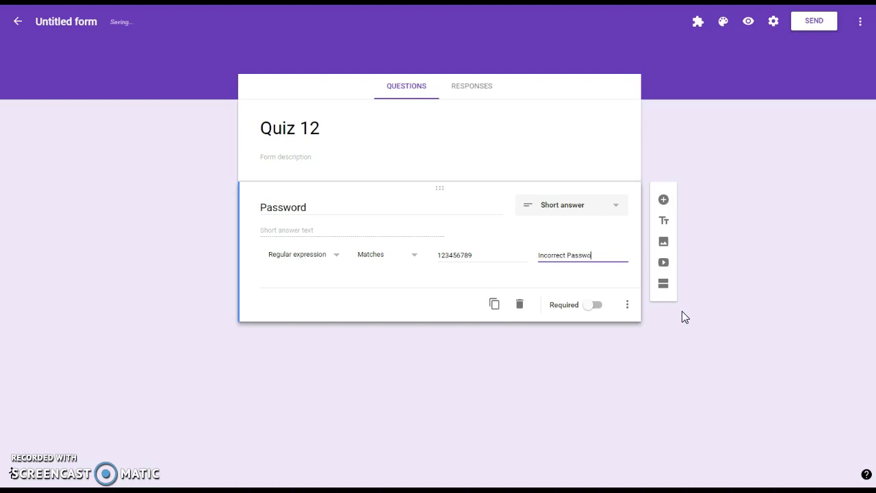
text(rd)
click(590, 307)
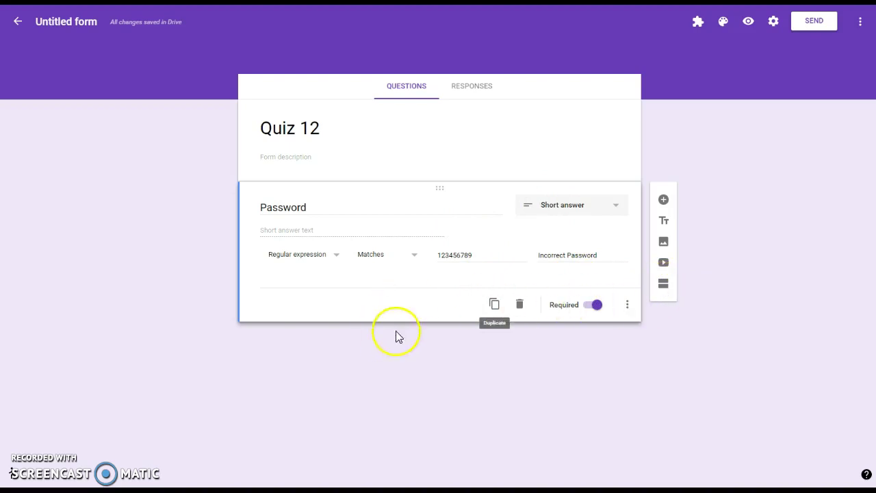
Add a second section titled 'Quiz Questions'
click(663, 286)
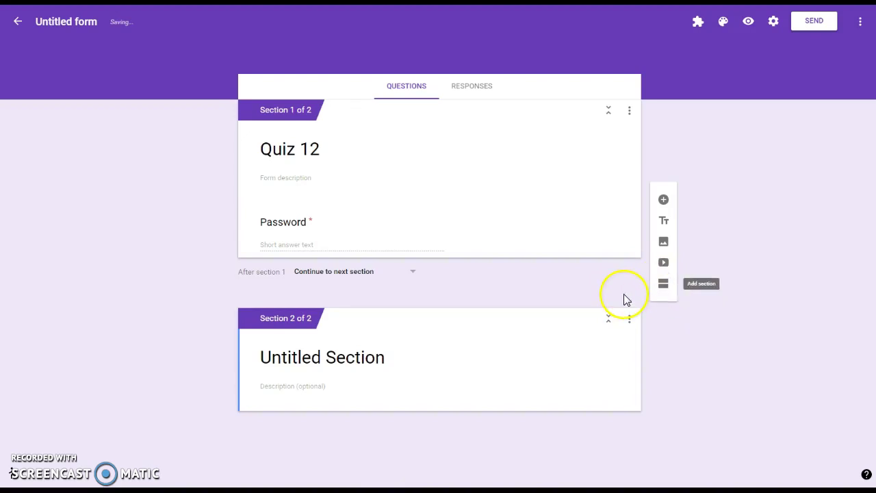
triple_click(330, 357)
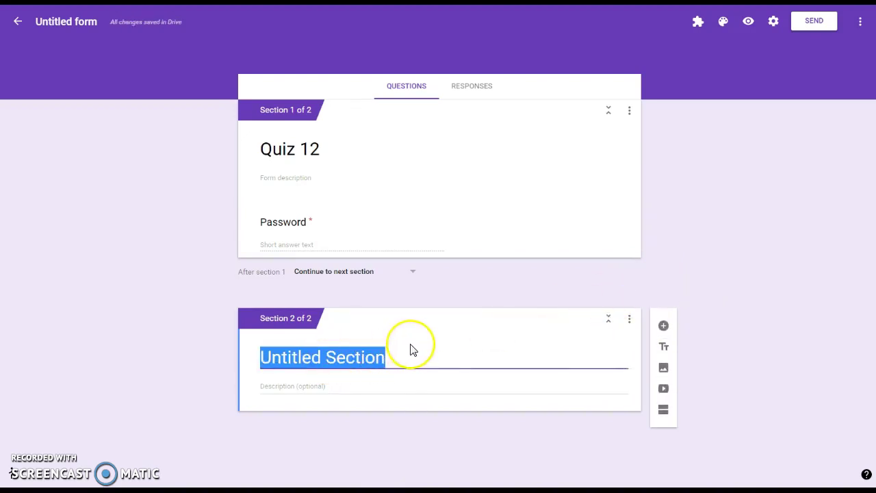
text(Q)
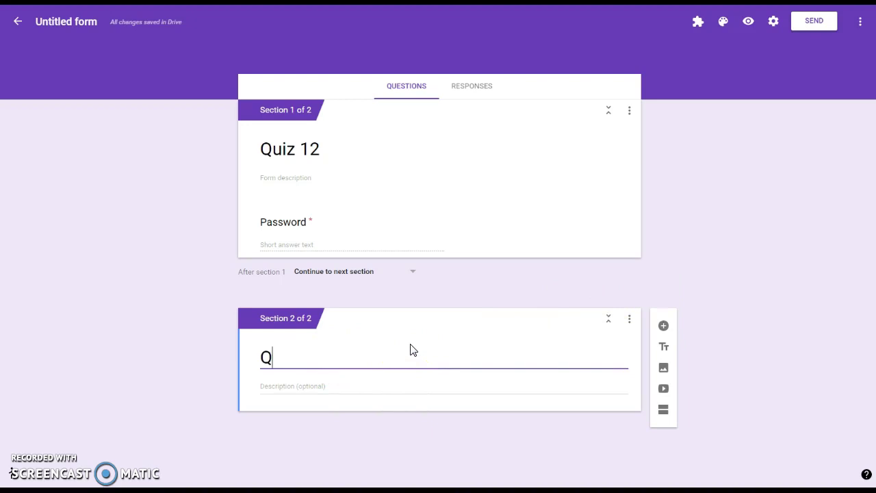
text(uiz Questions)
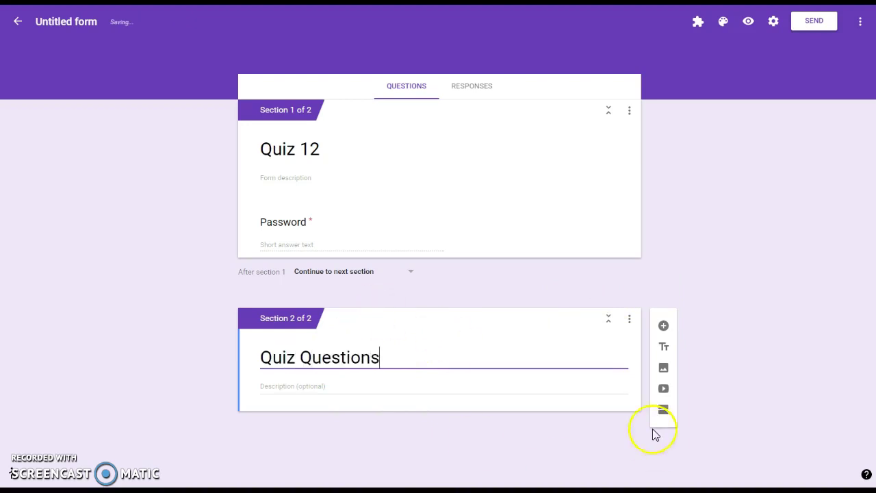
Add required multiple-choice 'Jack and ____ went up the hill' with choices Jill, John, Jacob
click(664, 329)
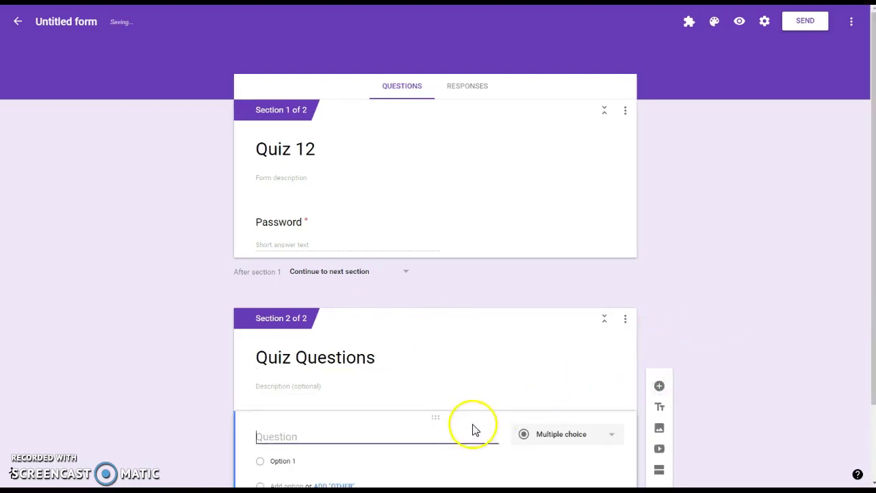
text(Jac)
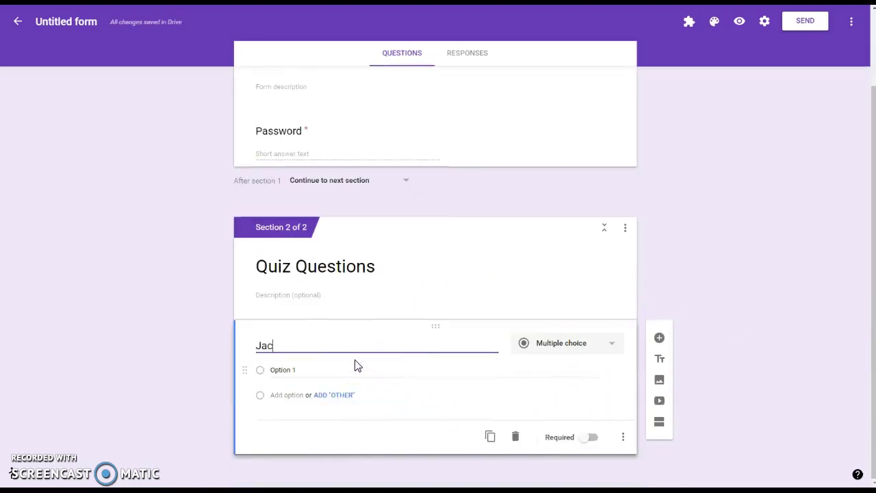
text(k and ____)
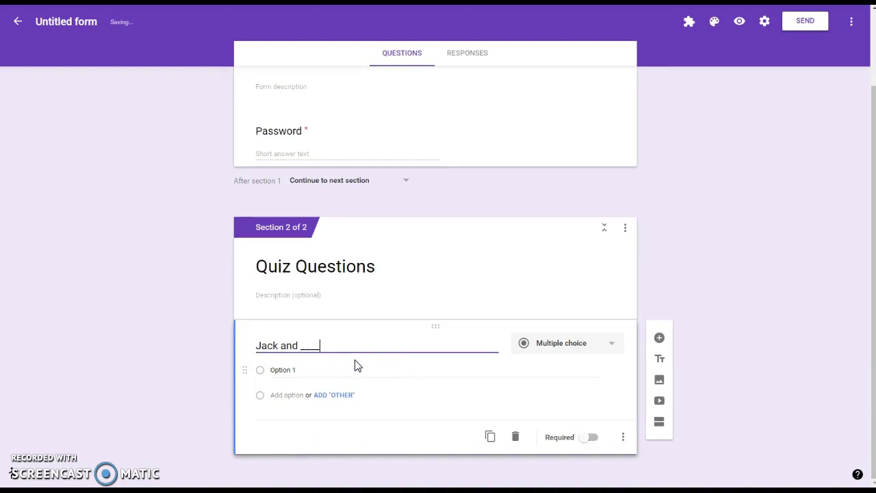
text( went up the hill)
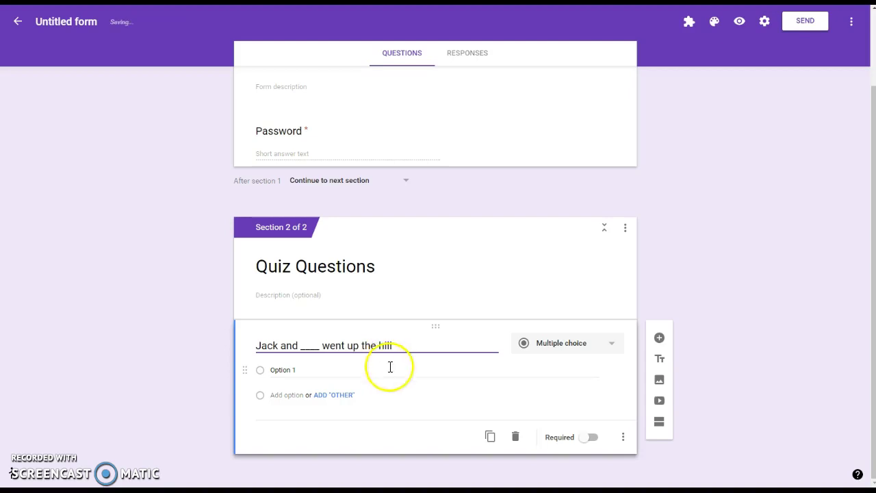
click(310, 369)
text(Jill)
key(Return)
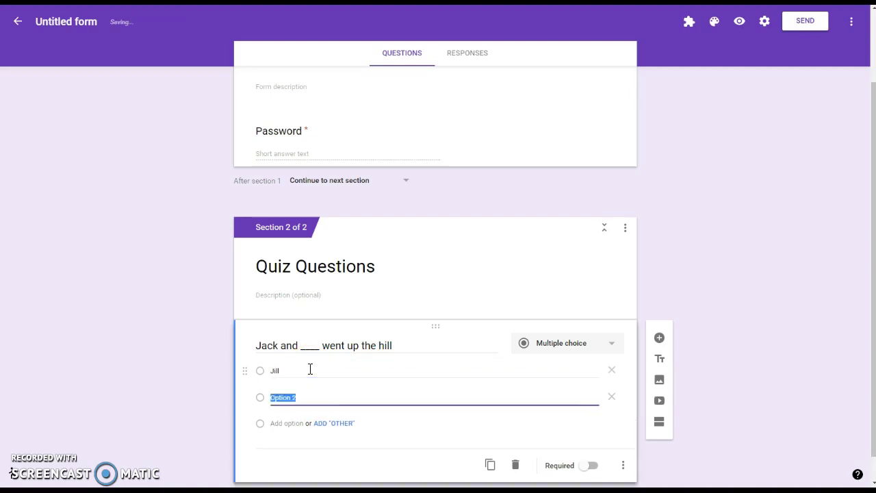
text(John)
key(Return)
text(Jacob)
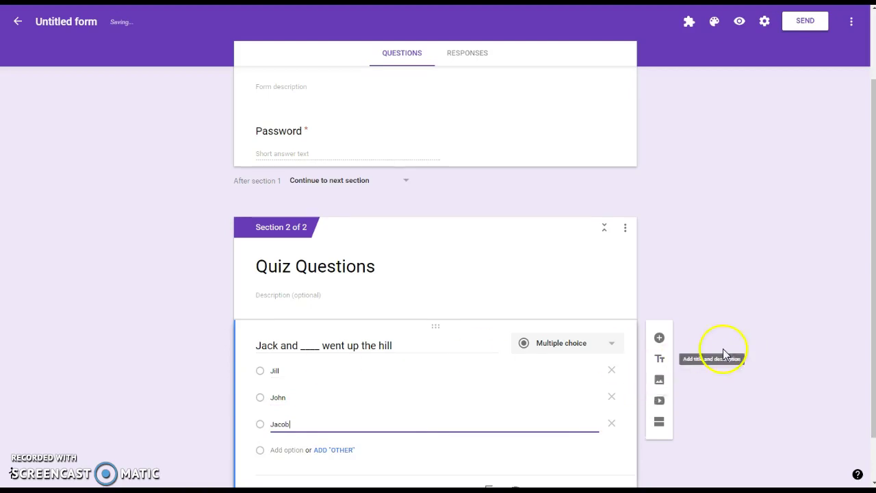
scroll(725, 350, down, 1)
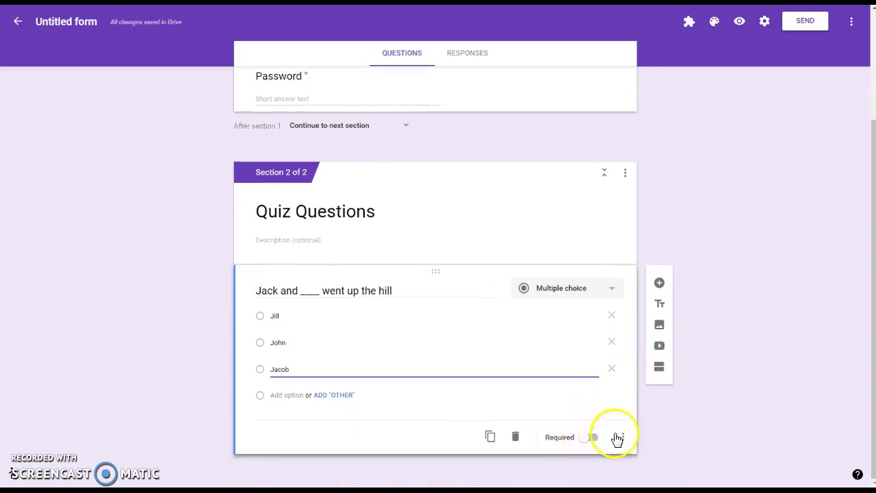
click(585, 438)
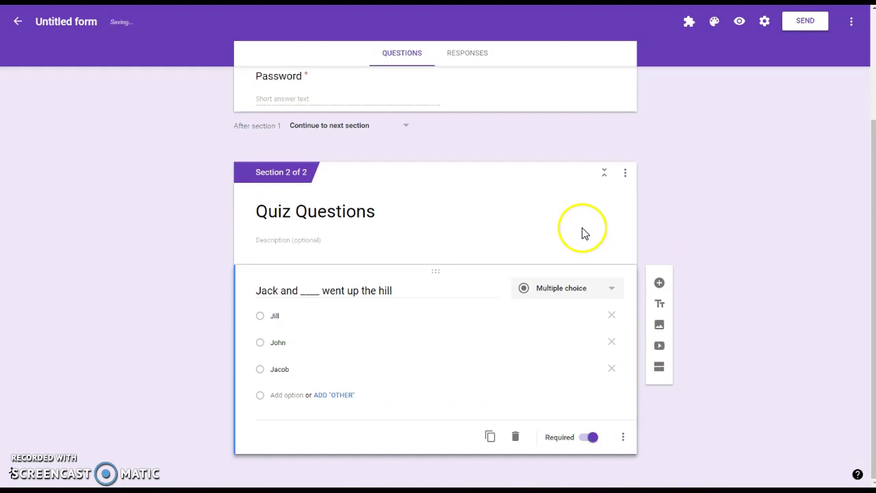
Preview the form, enter the correct password, choose Jill and submit a test response
scroll(760, 168, up, 2)
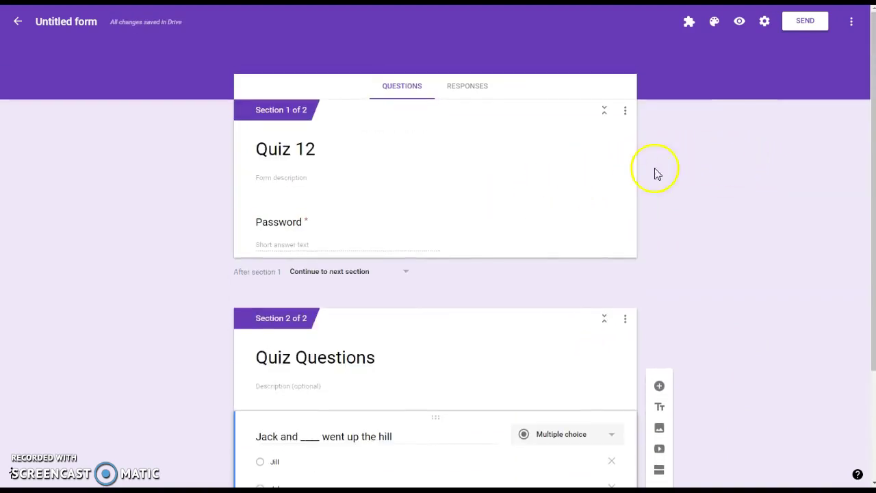
click(739, 22)
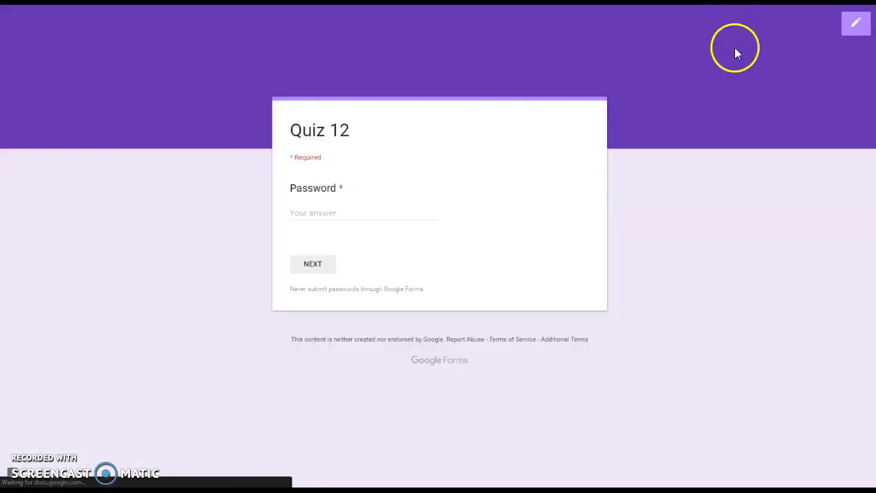
text(1)
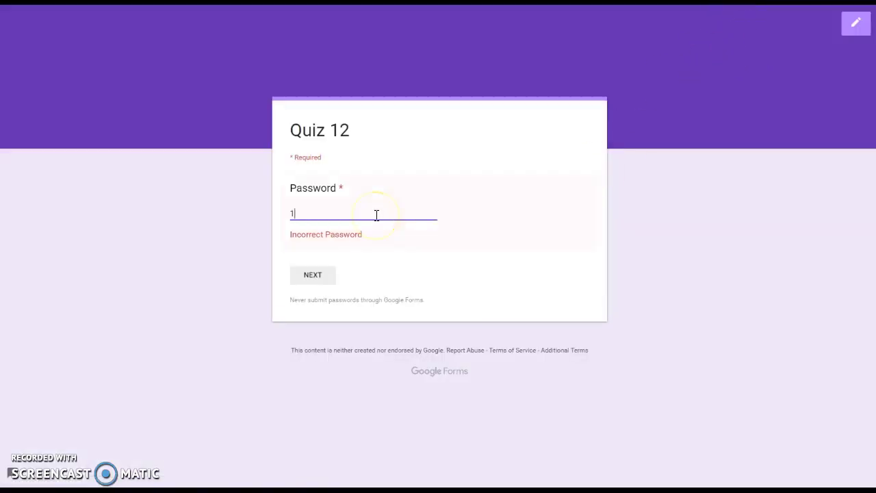
text(23456789)
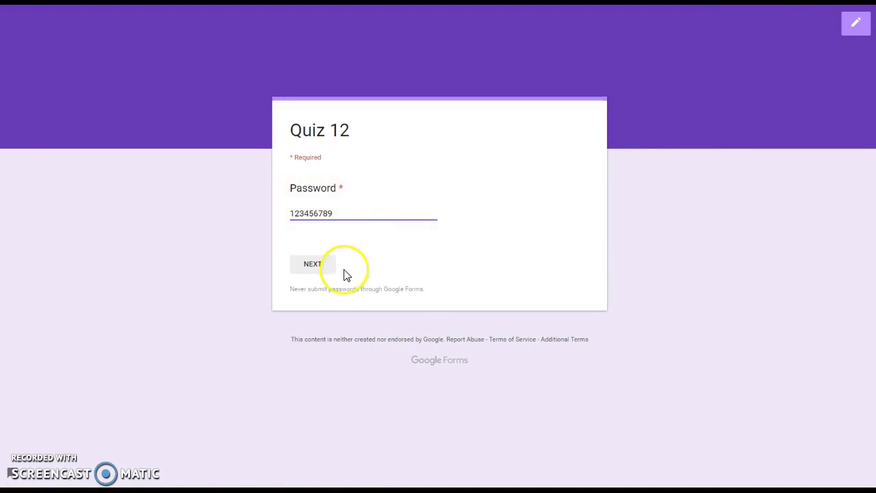
click(327, 269)
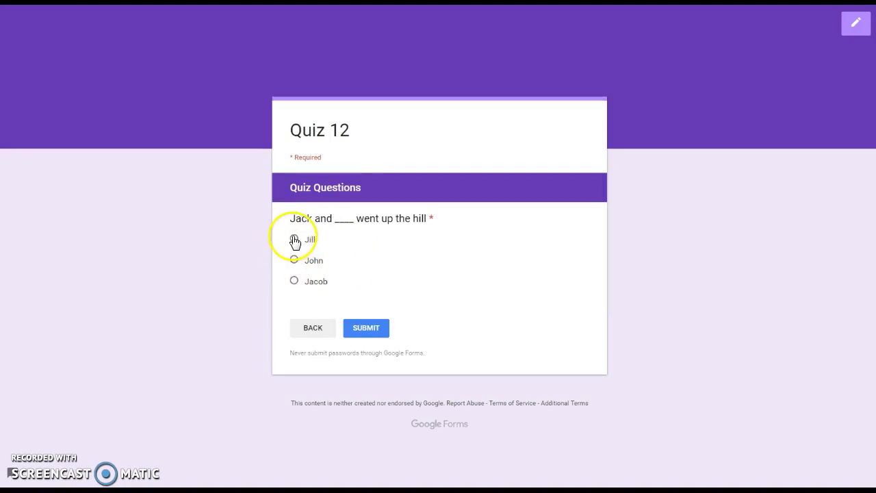
click(294, 240)
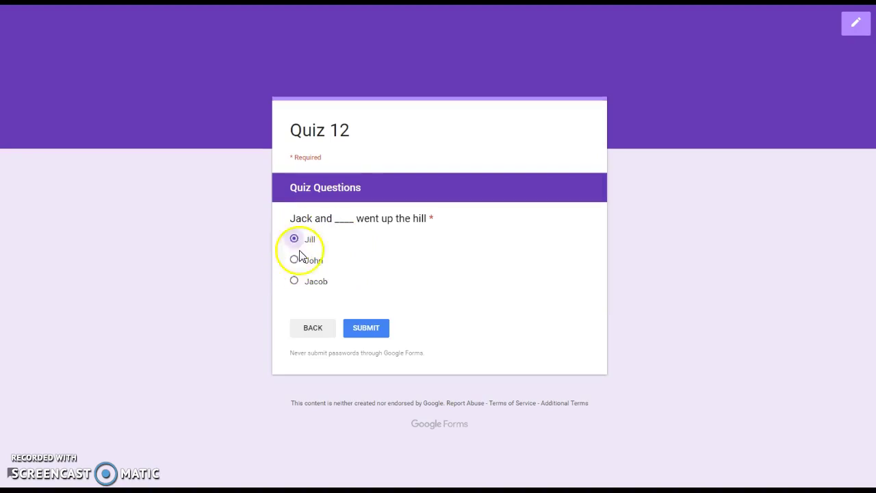
click(369, 330)
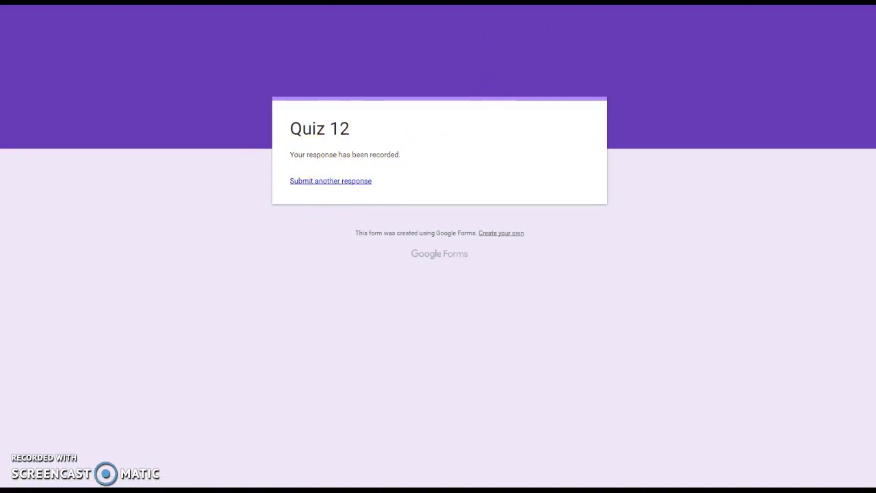
Back in the editor, view the Responses summary: 1 response, Jill at 100%
key(ctrl+Tab)
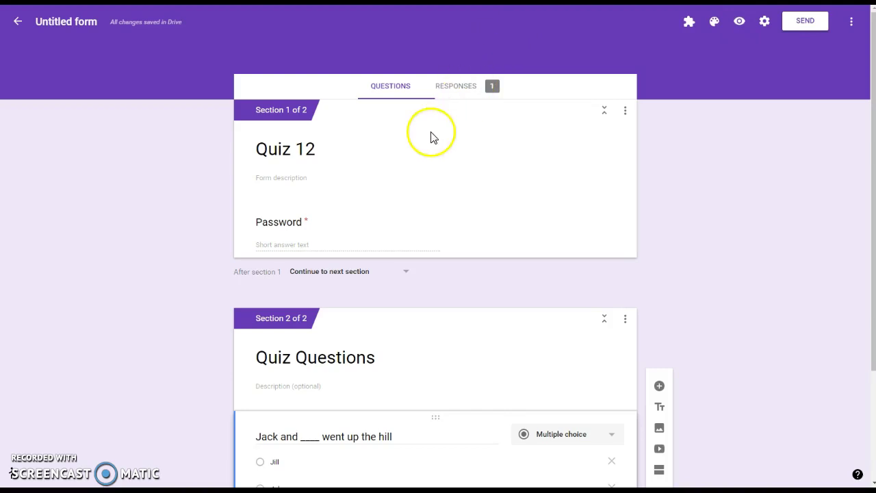
scroll(459, 325, down, 2)
scroll(455, 321, up, 2)
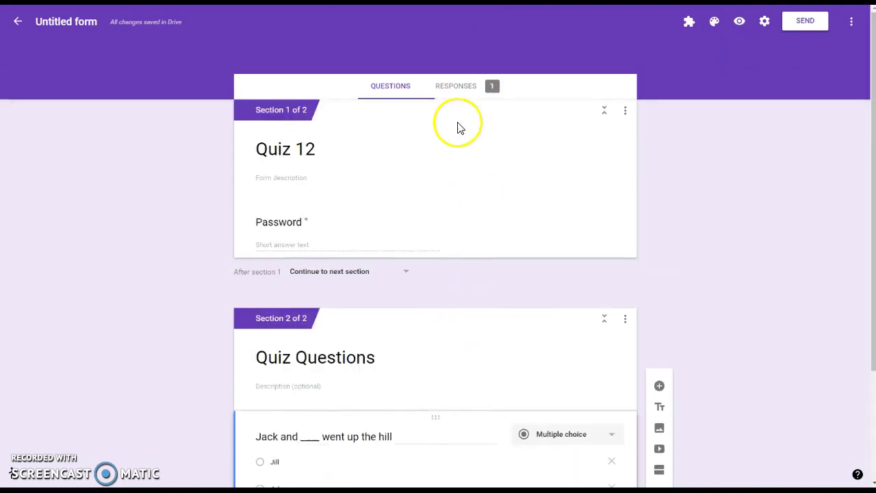
click(471, 101)
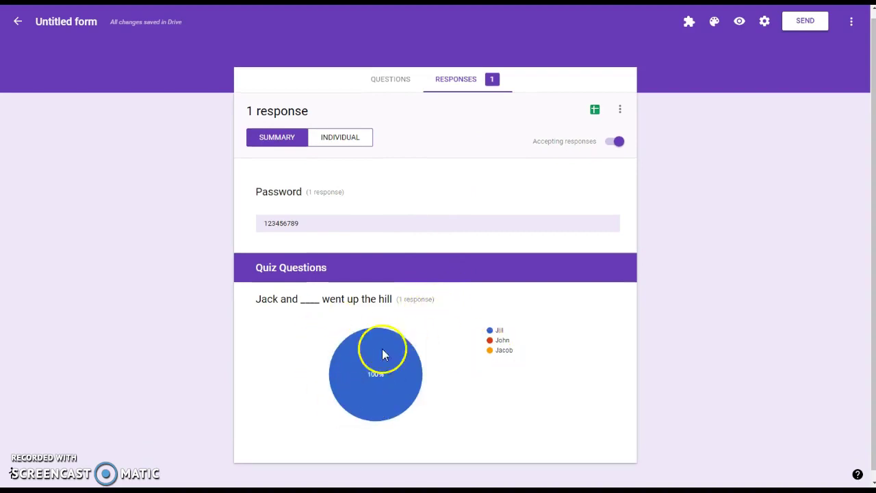
drag(399, 299, 431, 298)
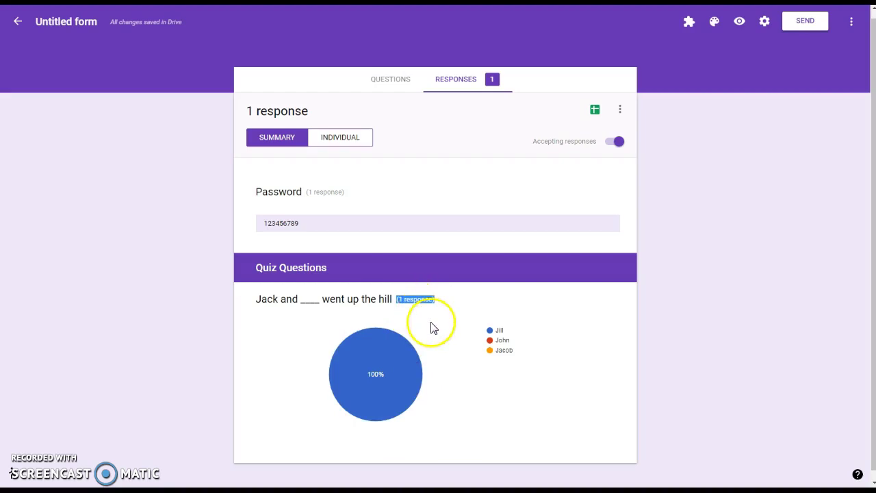
mouse_move(375, 356)
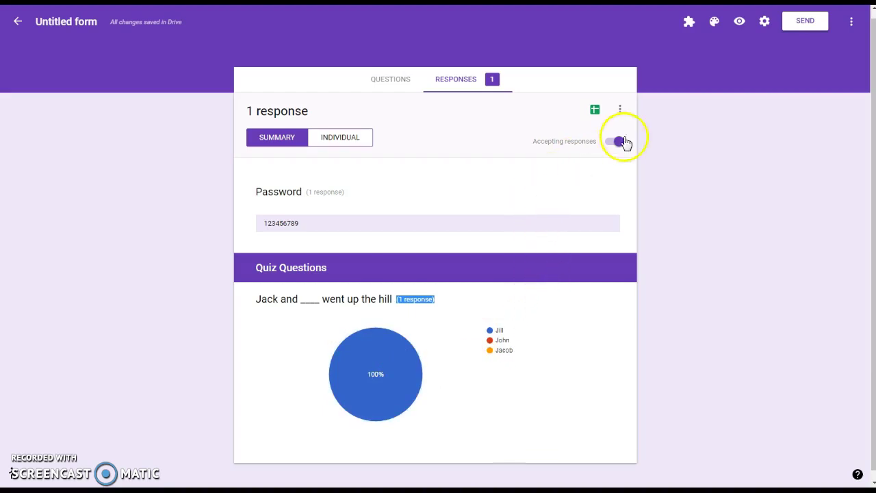
Link responses to a new spreadsheet and select the submitted row A2:C2
click(594, 111)
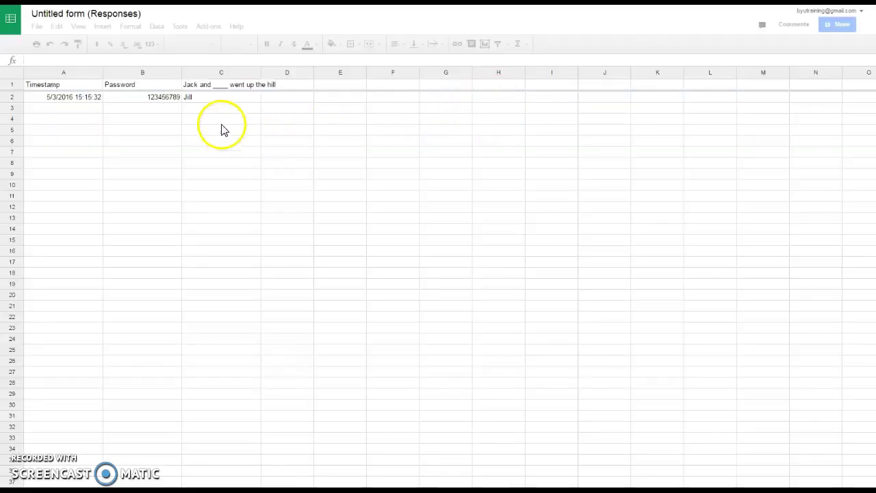
drag(78, 101, 212, 102)
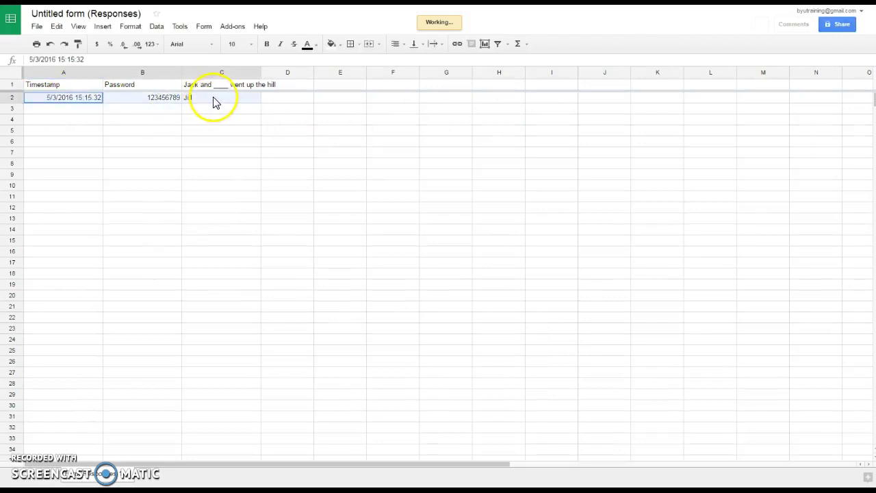